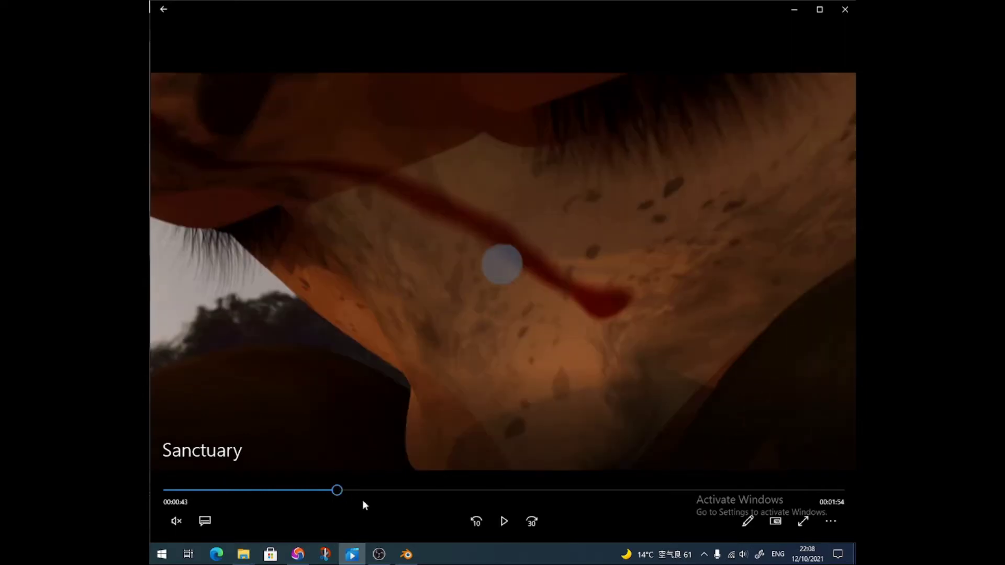
Zoom in on the teardrop by the boy's eye and show its Solidify, Subdivision and Shrinkwrap modifiers.
click(406, 555)
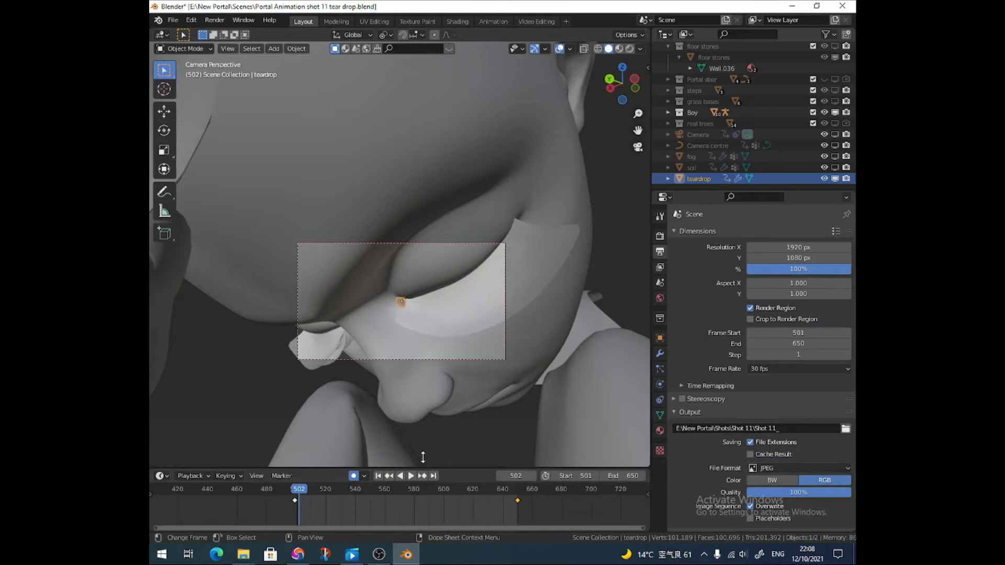
scroll(429, 332, up, 1)
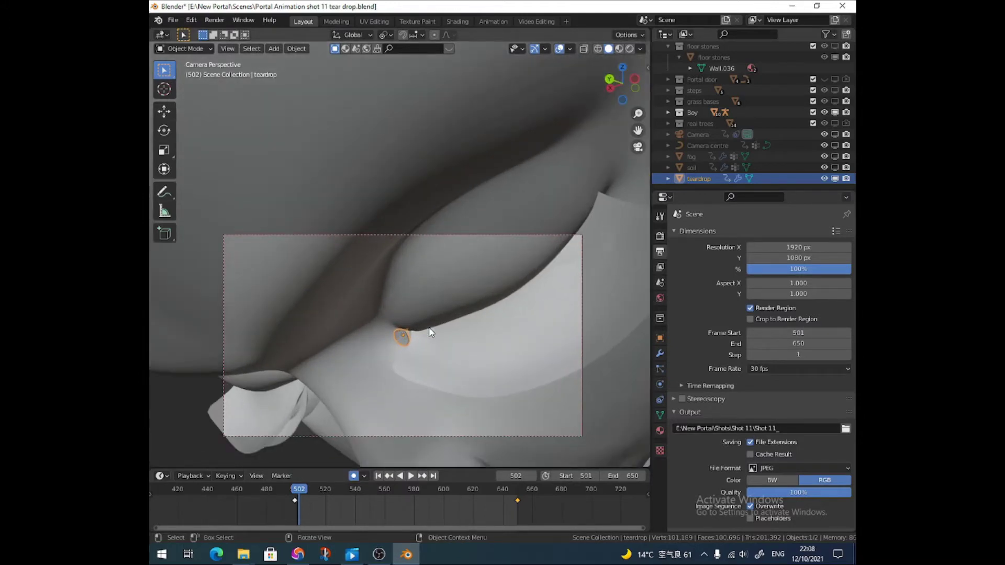
scroll(431, 314, up, 4)
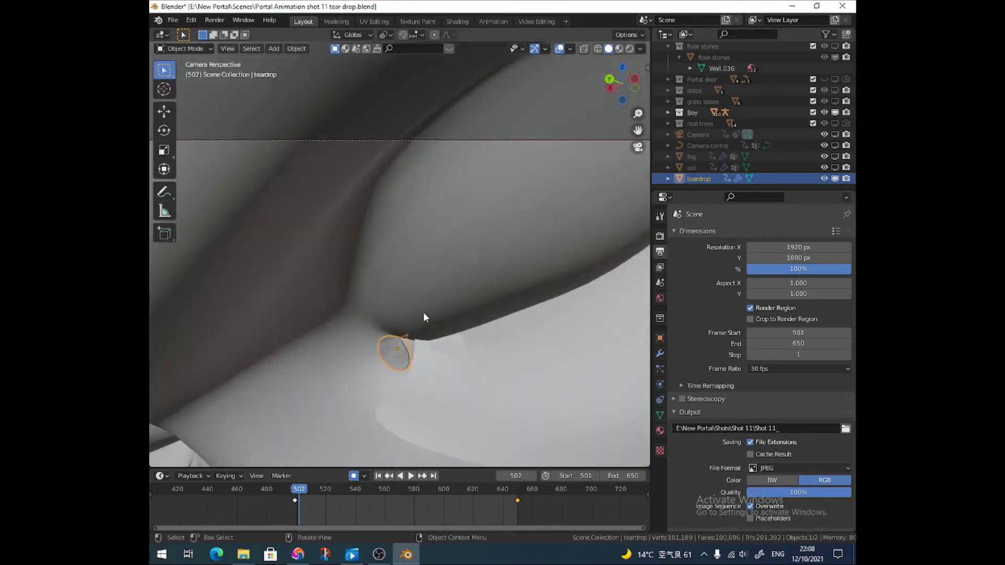
click(401, 360)
click(401, 343)
click(659, 353)
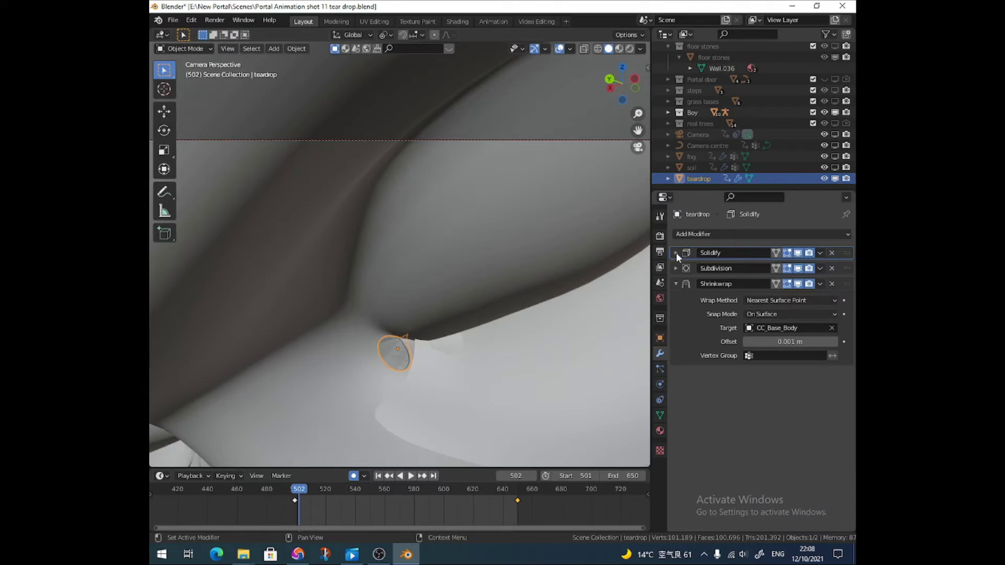
Switch the viewport to Material Preview shading, then expand and collapse the Subdivision panel.
click(619, 52)
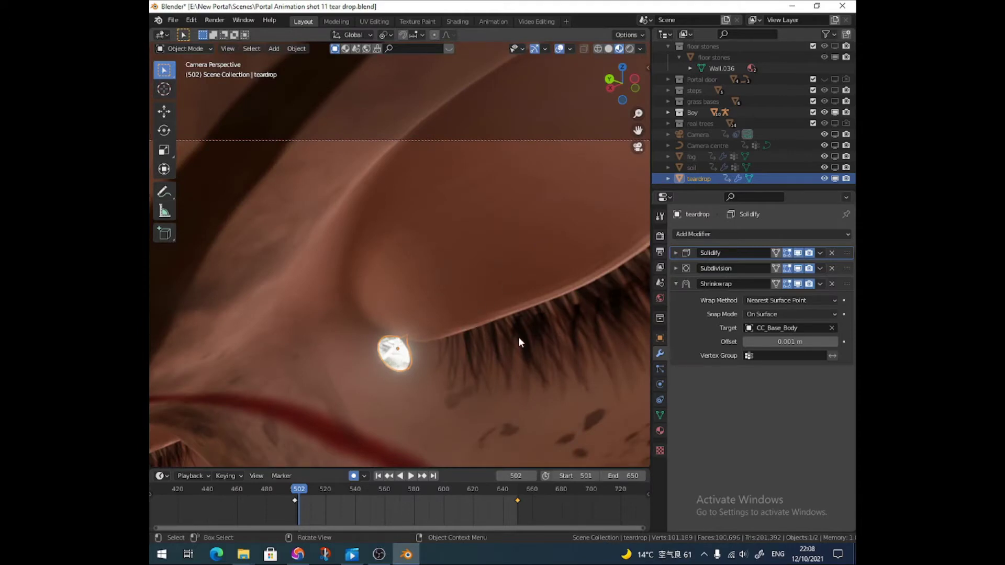
click(673, 267)
click(674, 267)
scroll(447, 355, down, 2)
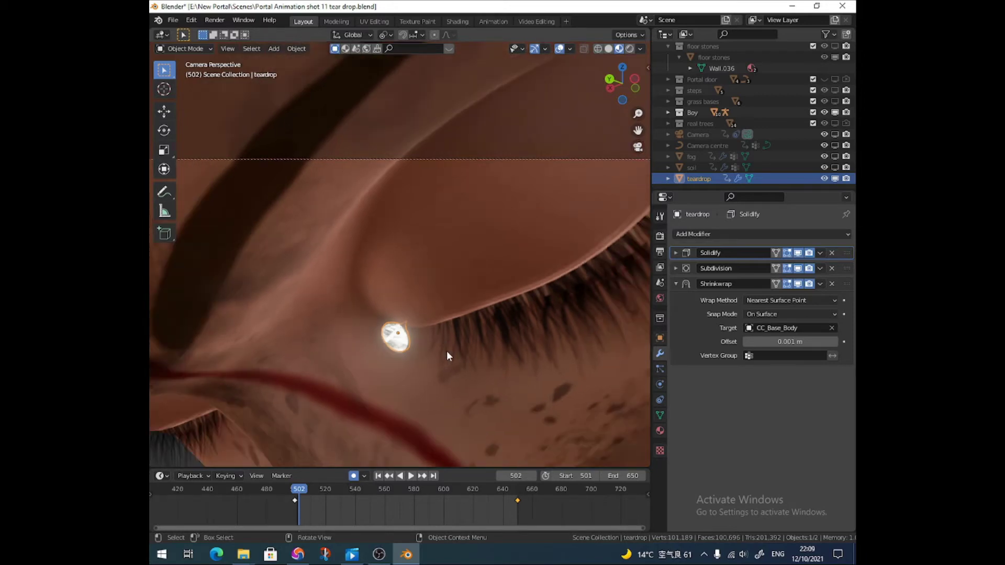
scroll(447, 350, down, 3)
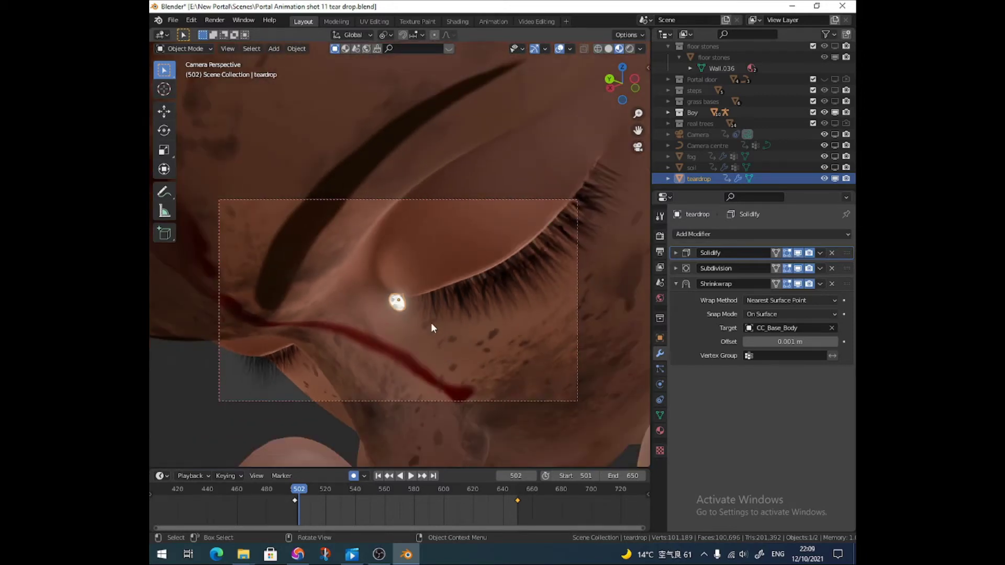
click(400, 303)
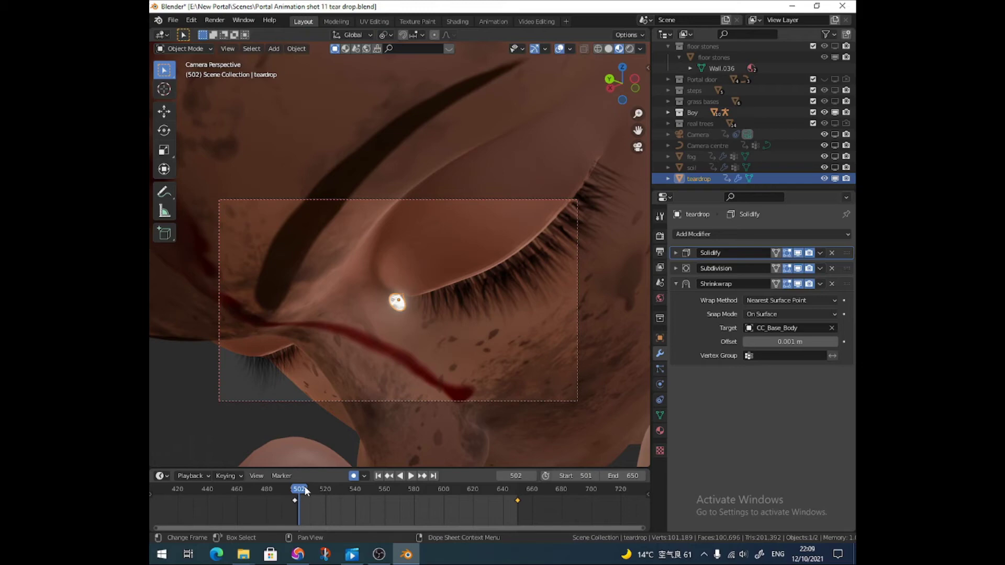
Reposition the teardrop on the cheek, then play the animation and stop at frame 647.
key(g)
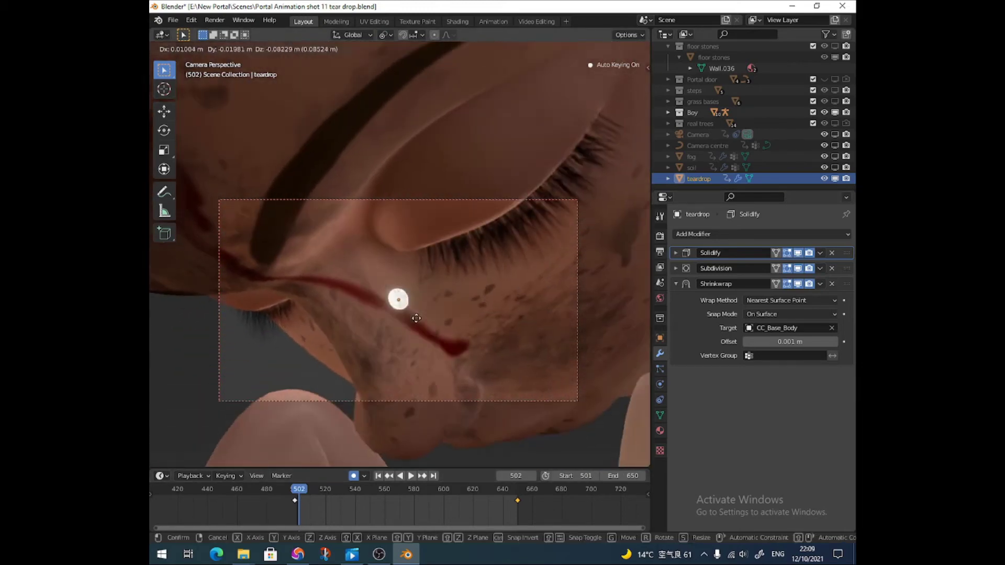
click(414, 320)
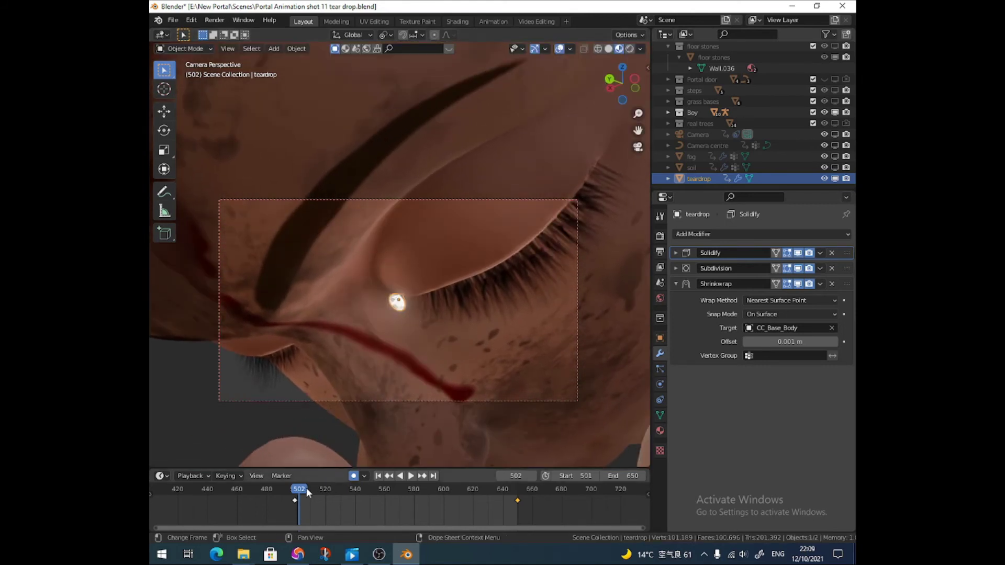
key(space)
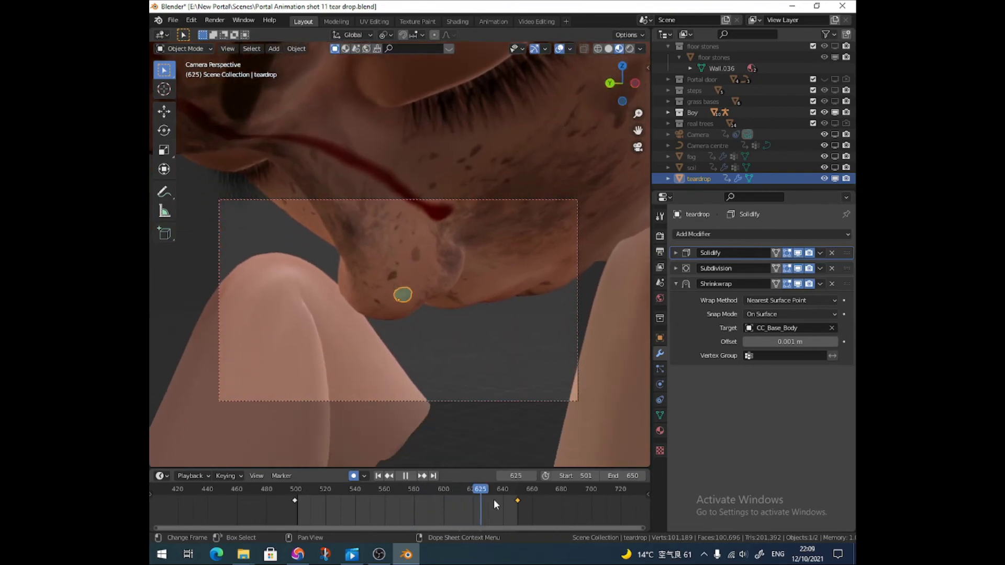
key(space)
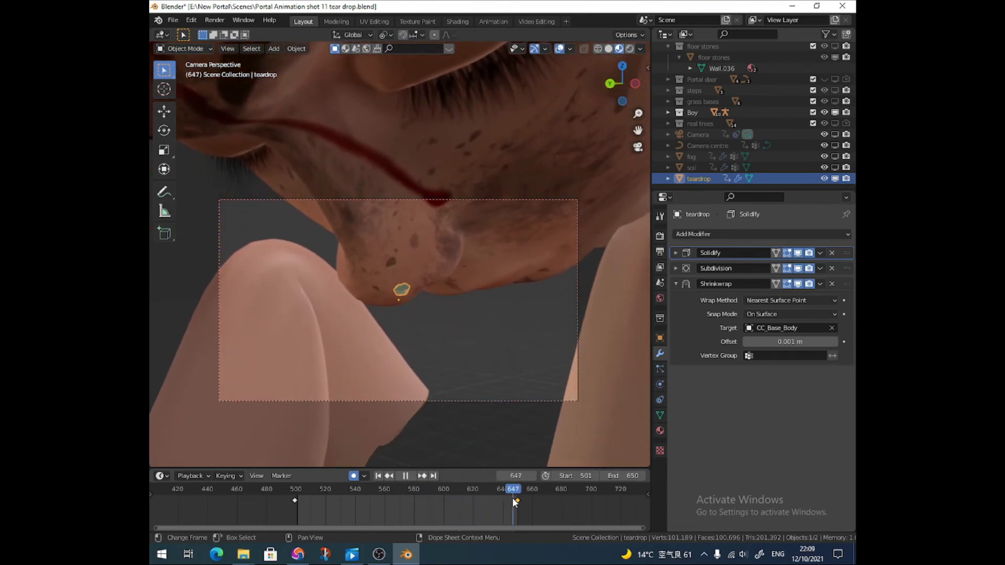
Replay the rendered 'Sanctuary' clip in Movies & TV, pausing once the tear reaches the nose.
click(352, 554)
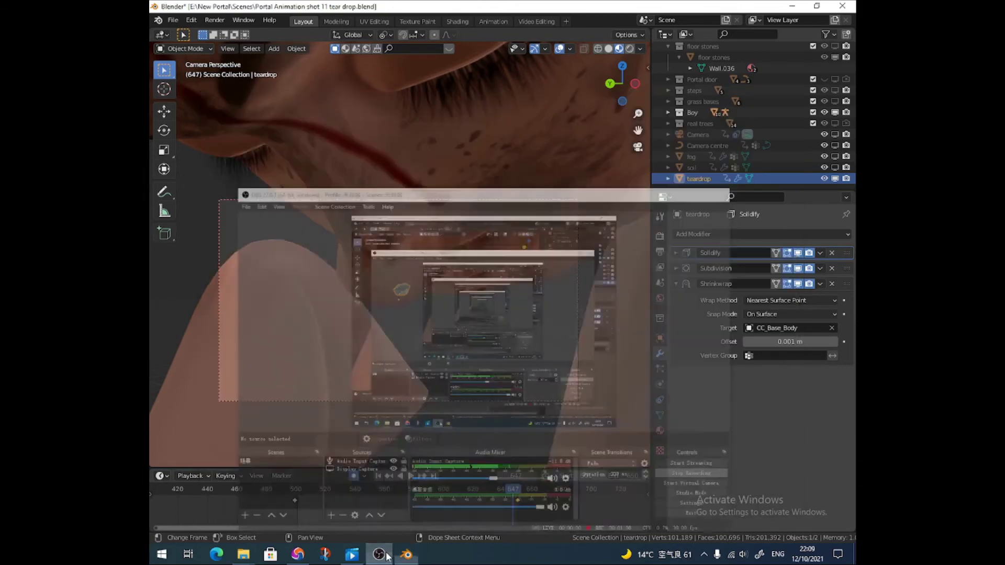
click(352, 554)
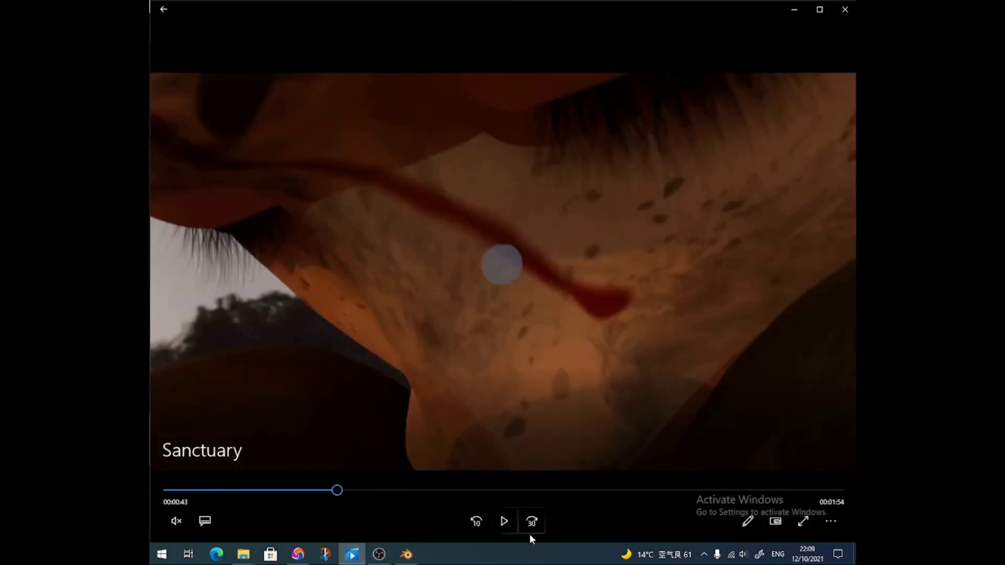
click(505, 522)
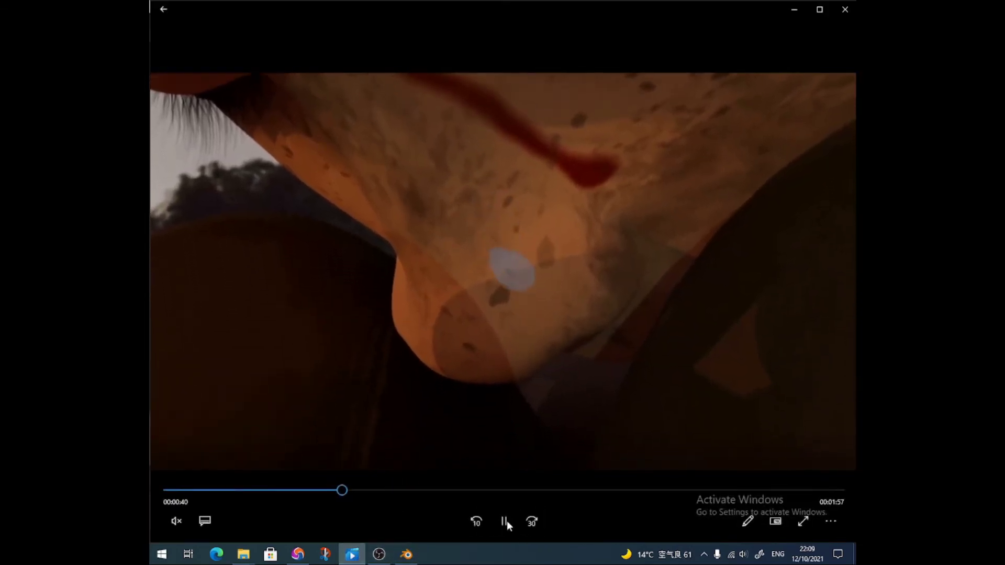
click(505, 520)
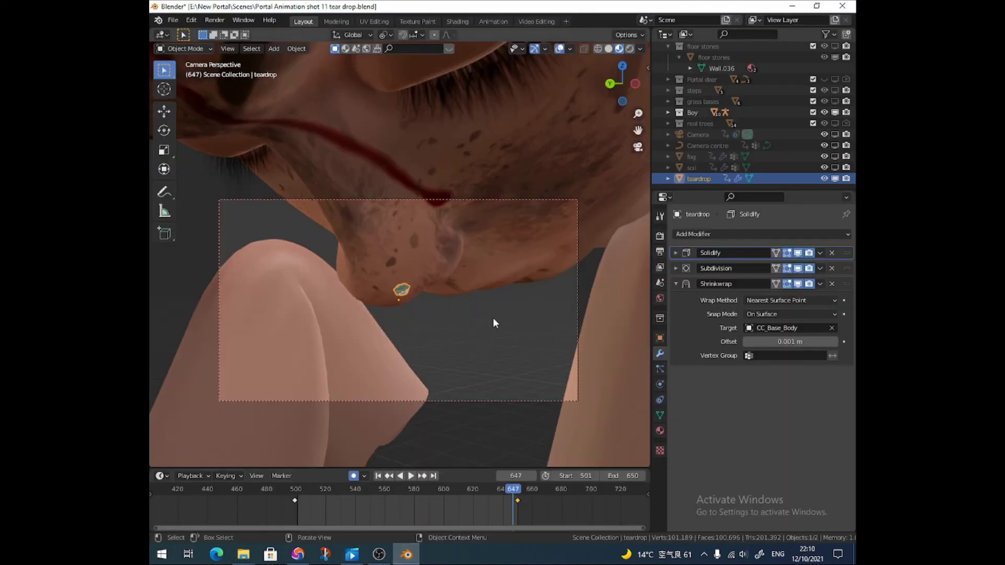
Scrub the teardrop animation back to frame 585, with the tear just below the eye.
click(497, 489)
key(space)
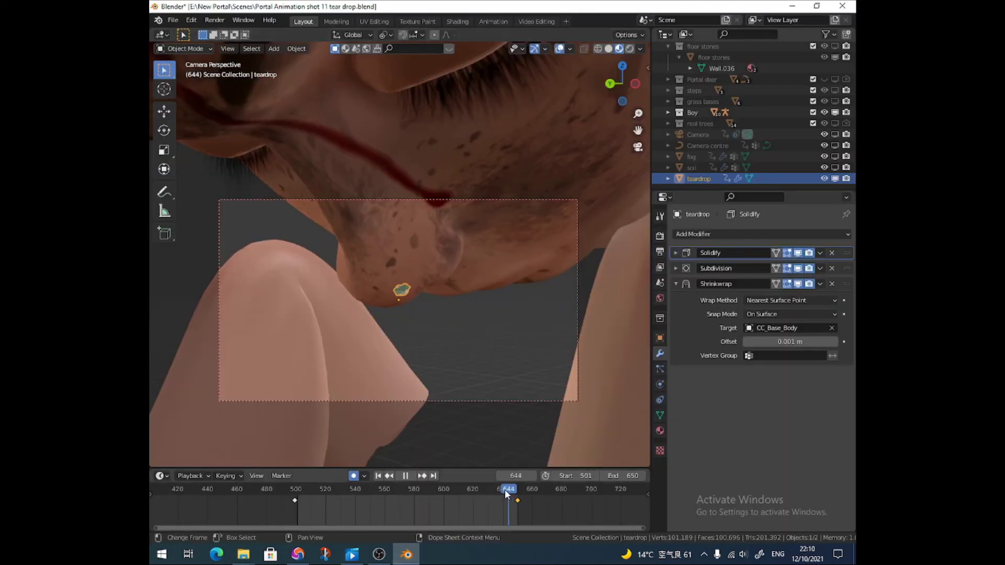
drag(497, 490, 424, 492)
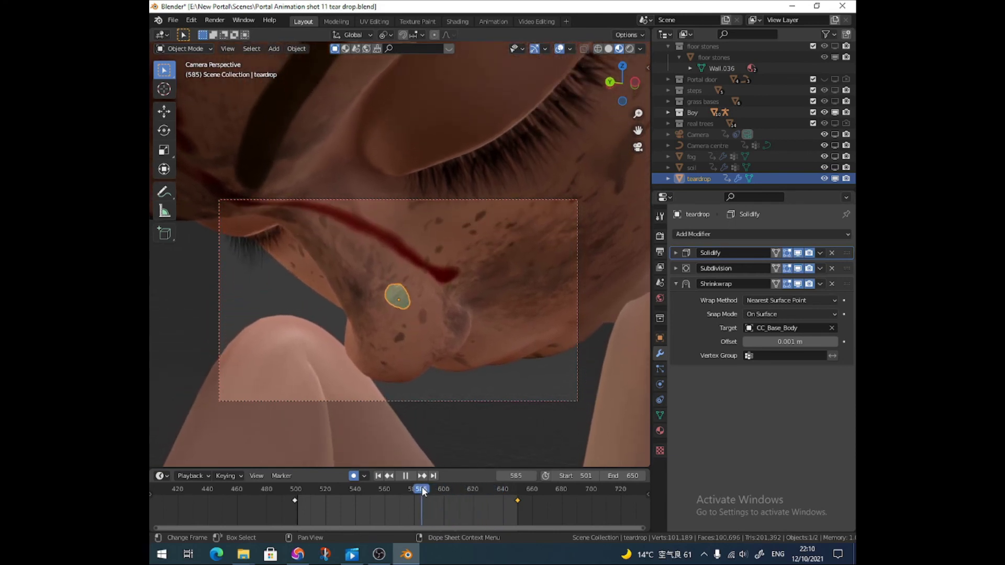
key(space)
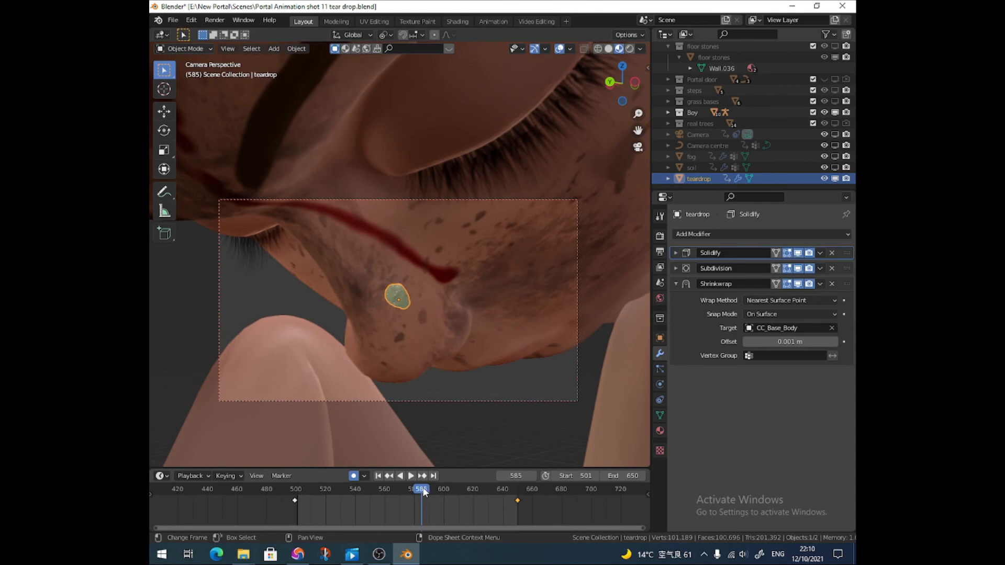